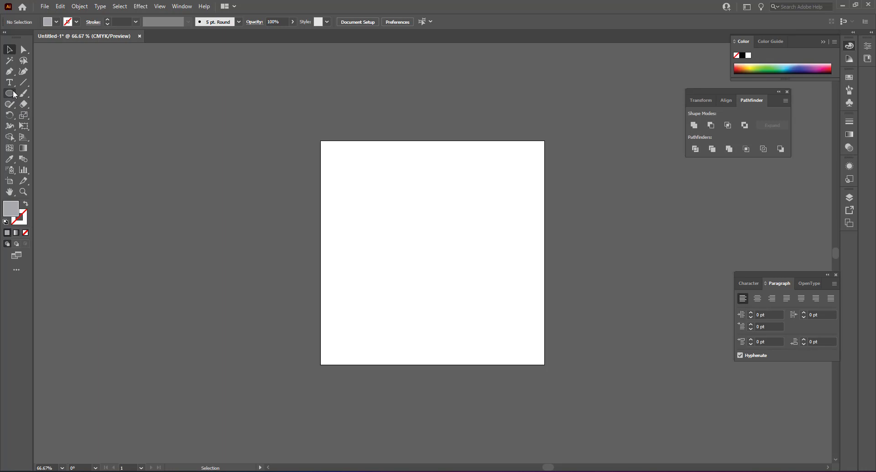
Draw a grey circle about 273 px in diameter near the middle of the artboard and leave it selected
left_click(10, 93)
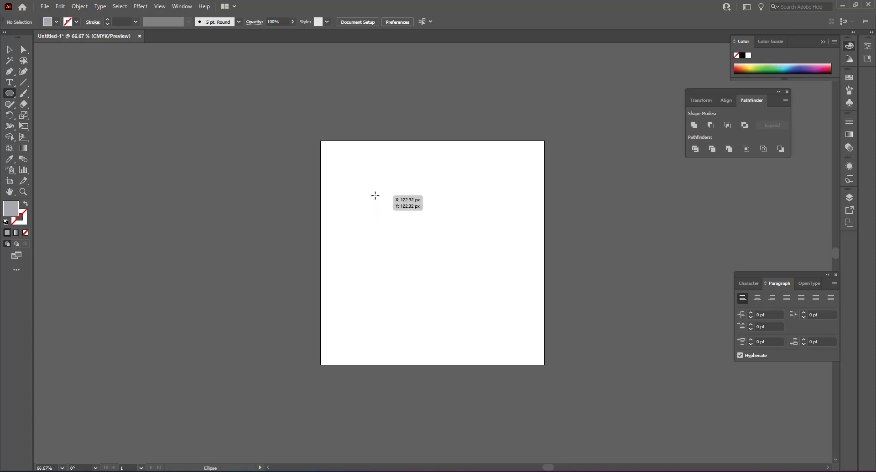
mouse_move(375, 195)
left_mouse_down()
mouse_move(464, 285)
mouse_move(486, 330)
mouse_move(481, 317)
left_mouse_up()
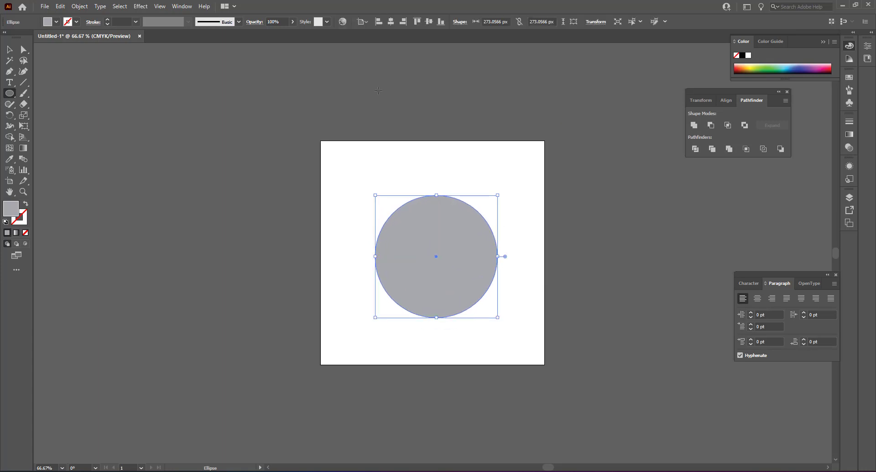
left_click(9, 48)
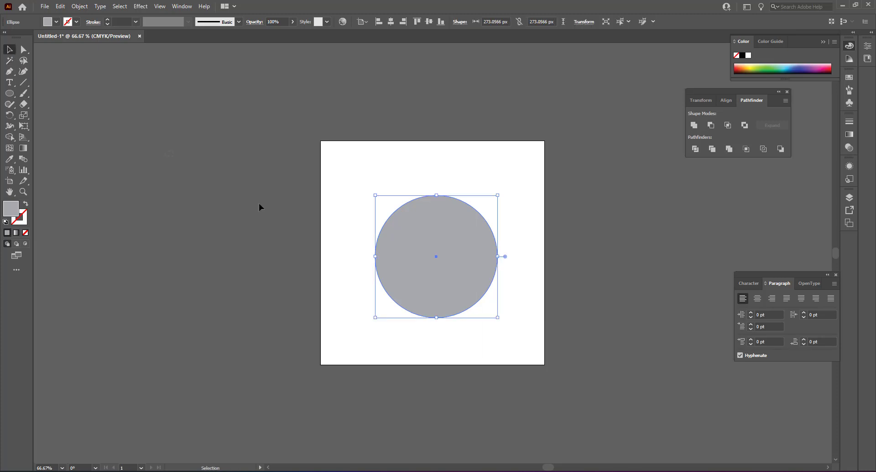
left_click(590, 277)
left_click(460, 246)
left_click(584, 249)
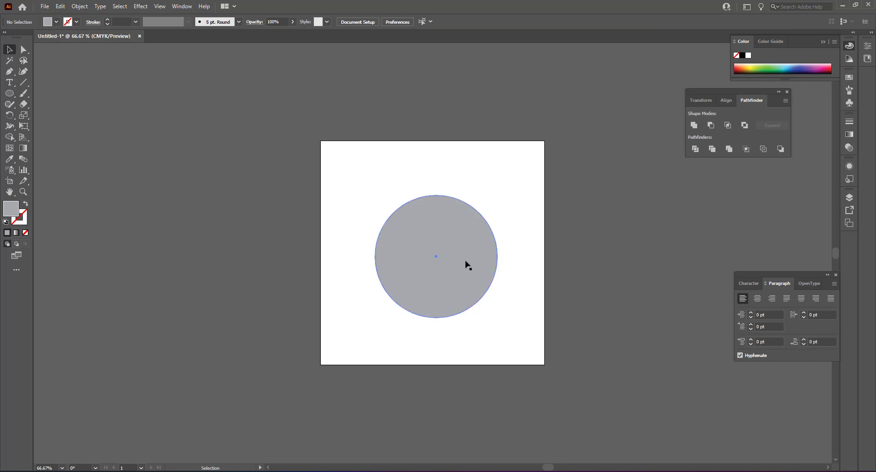
mouse_move(465, 256)
left_mouse_down()
mouse_move(460, 262)
mouse_move(466, 259)
left_mouse_up()
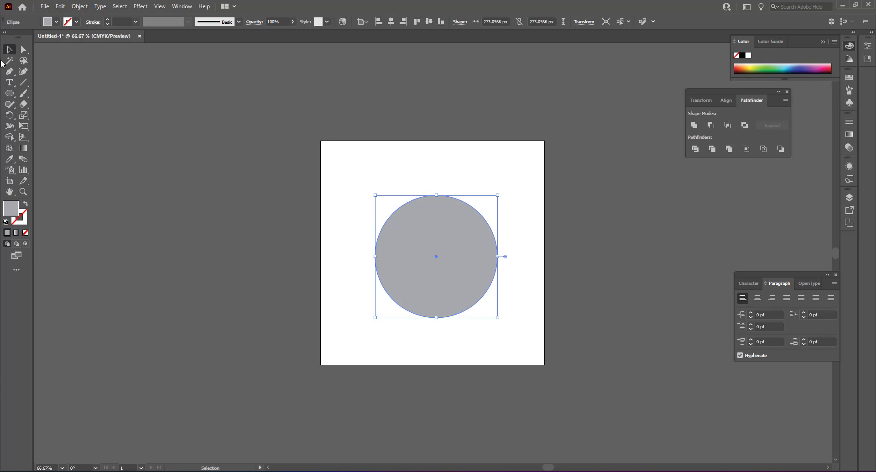
Turn the circle's outline into a text path with Type on a Path, starting just above its leftmost anchor point
left_click(10, 82)
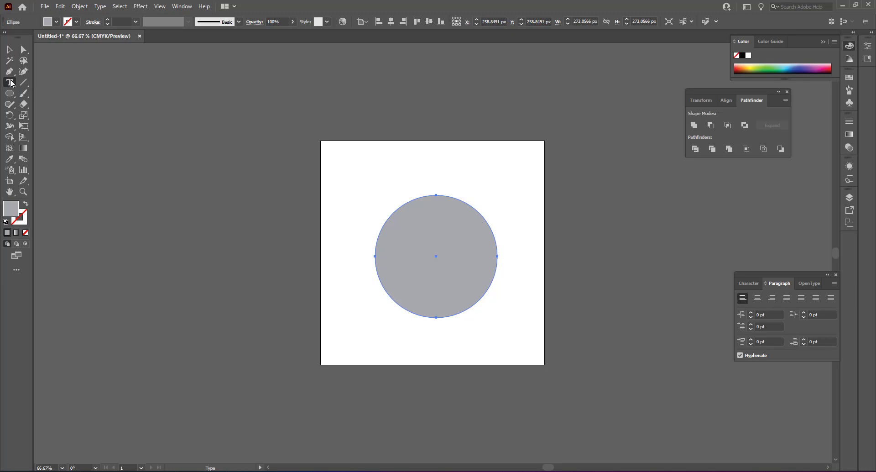
left_click(10, 83)
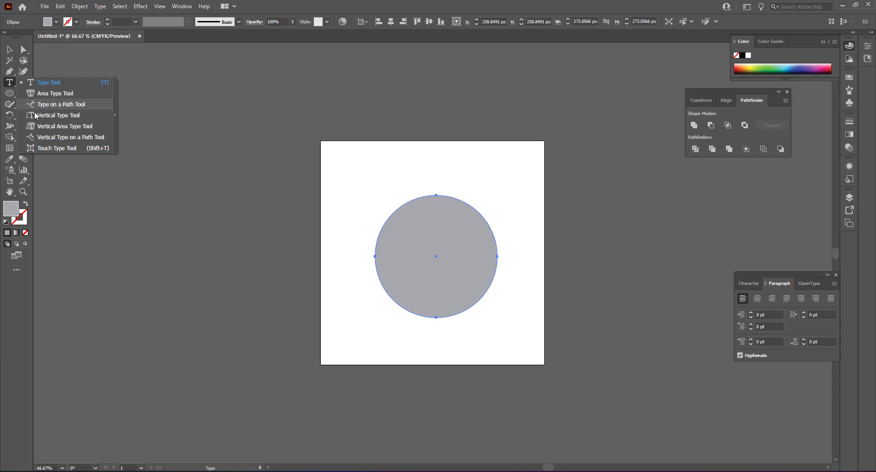
left_click(48, 104)
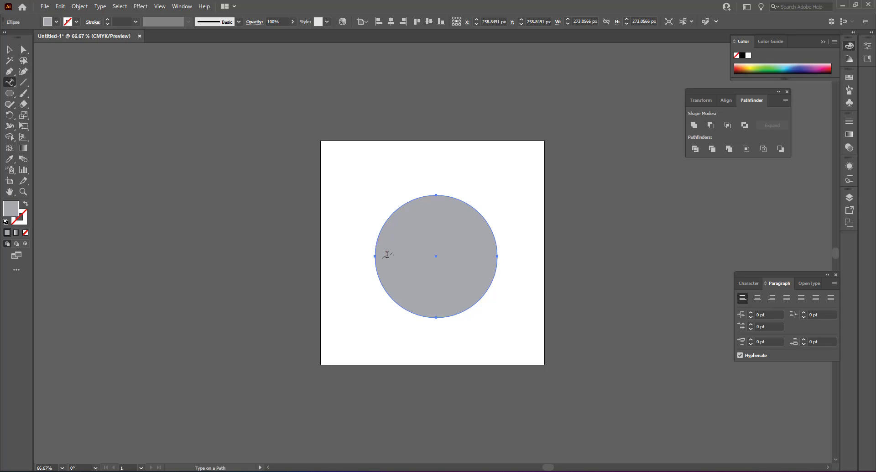
key("ctrl+equal")
key("ctrl+equal")
key("ctrl+equal")
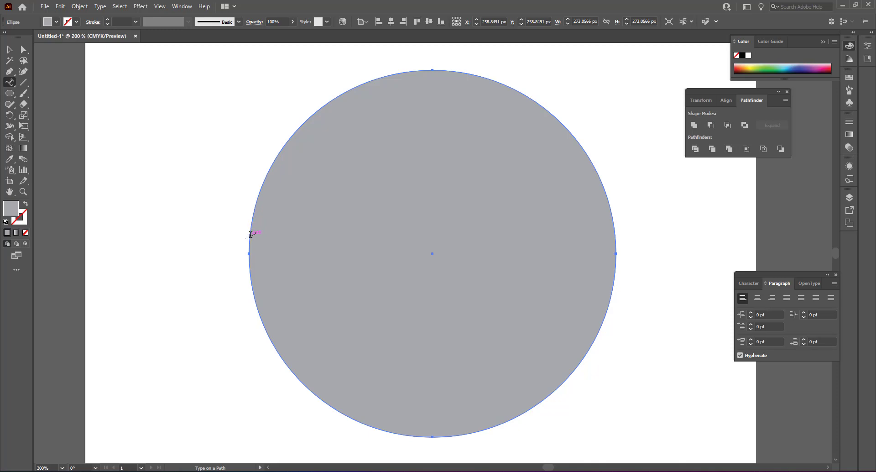
left_click(250, 234)
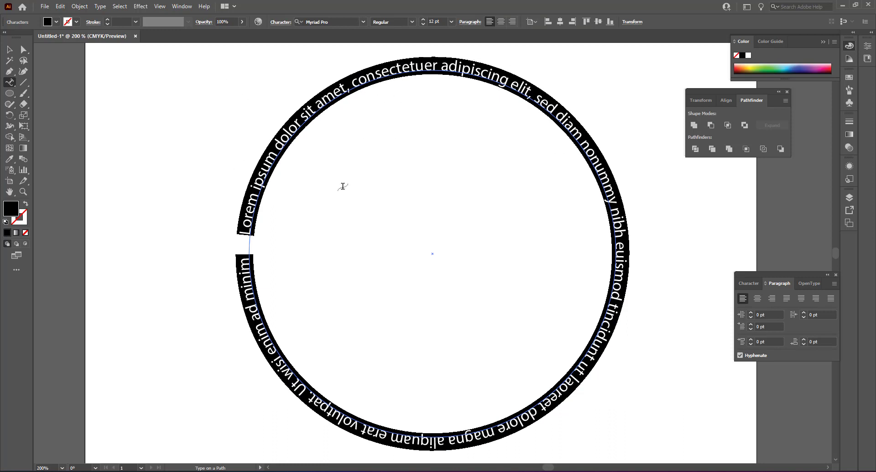
Replace the placeholder text on the circle with "How To Write Text in Circle Shape"
left_click(336, 95)
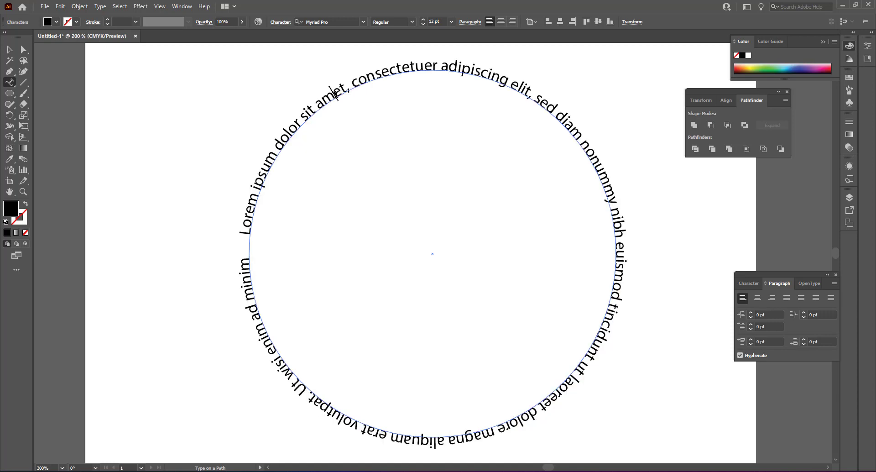
key("ctrl")
key("ctrl+a")
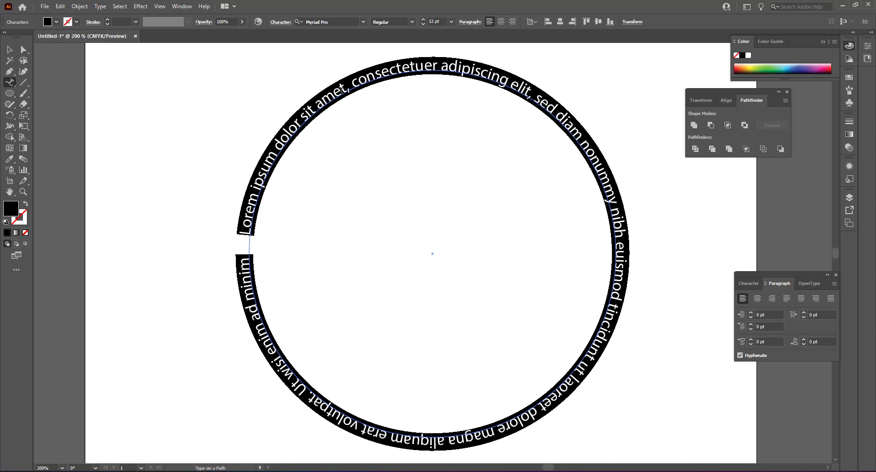
type("Ho")
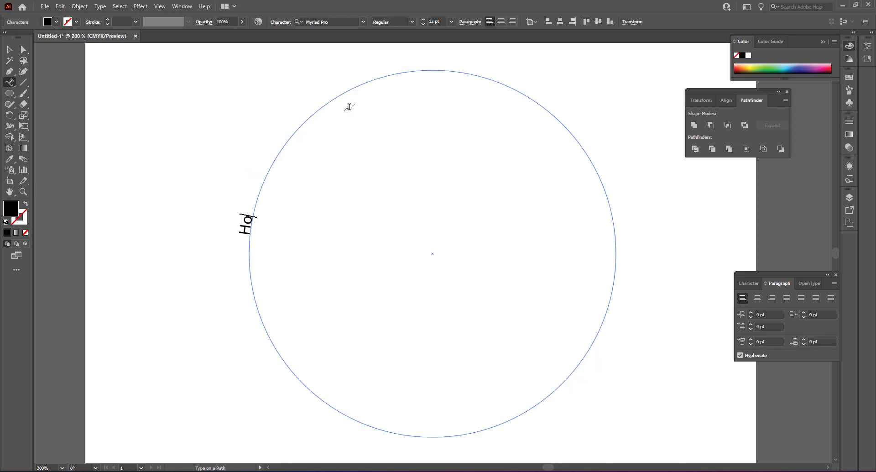
type("w To Write ")
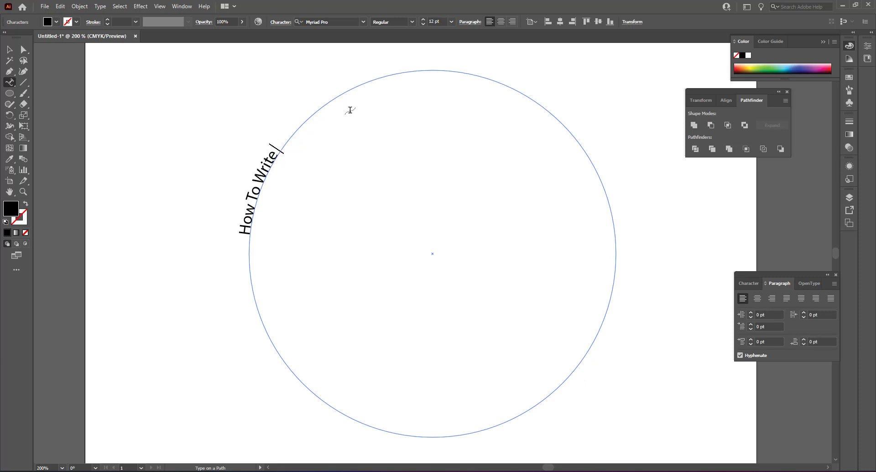
type("Text in C")
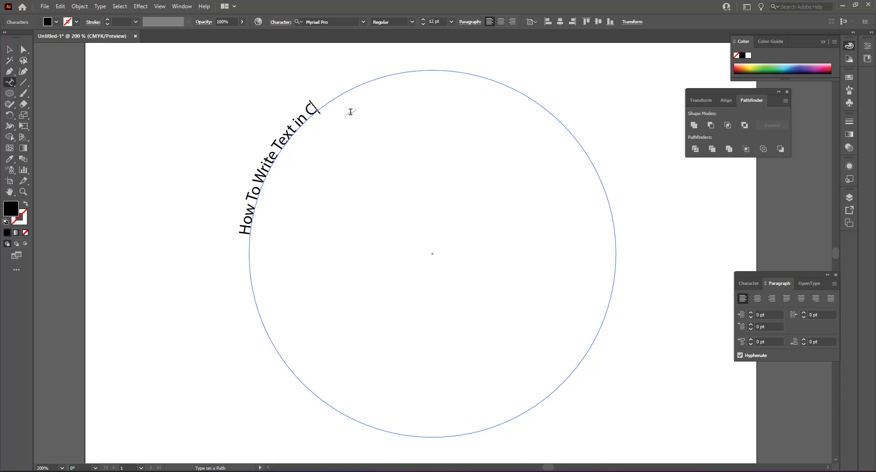
type("ircle Shape")
key("ctrl+a")
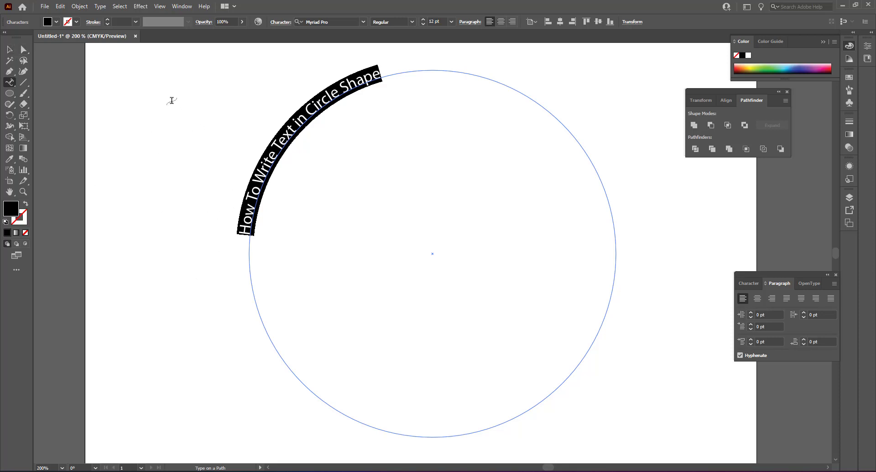
left_click(26, 51)
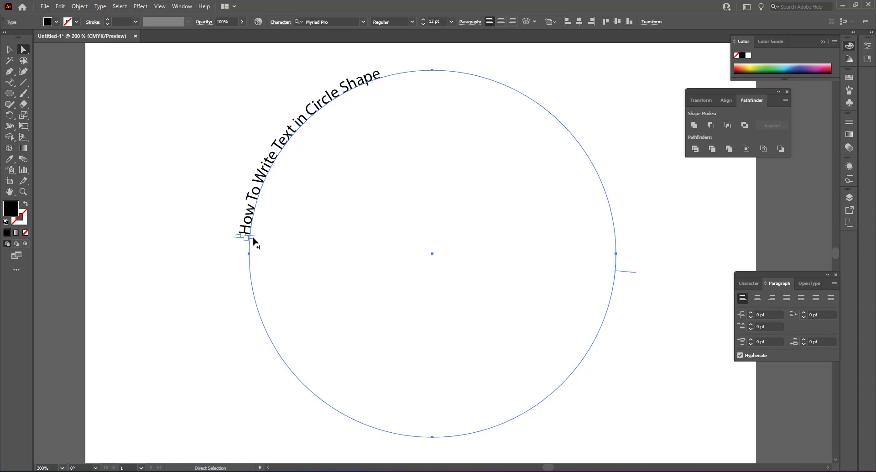
left_click_drag(253, 242, 611, 246)
Center-align all of the text along the circular path
double_click(253, 192)
key("ctrl+a")
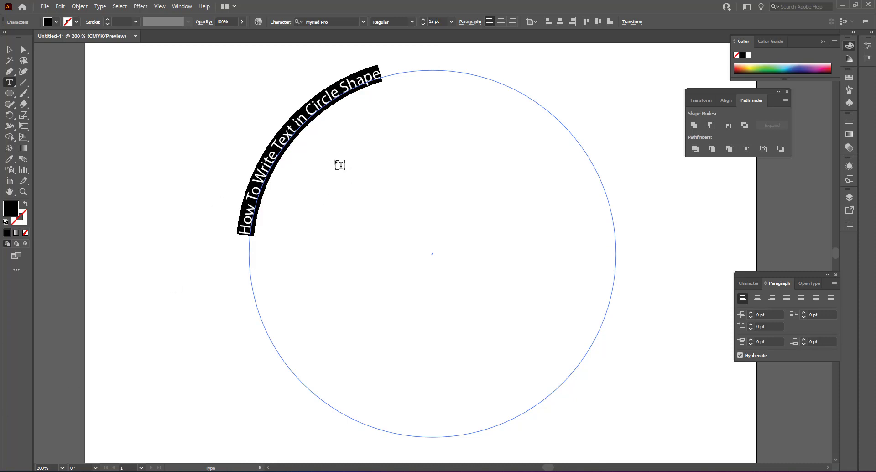
left_click(273, 151)
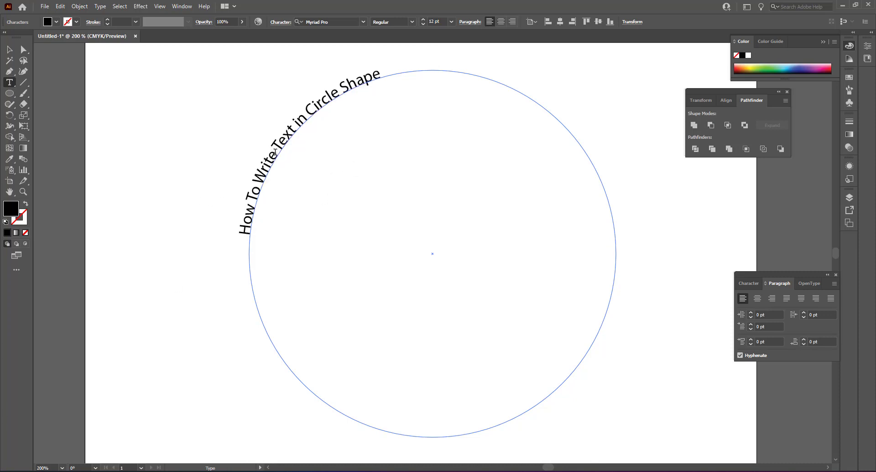
key("ctrl+a")
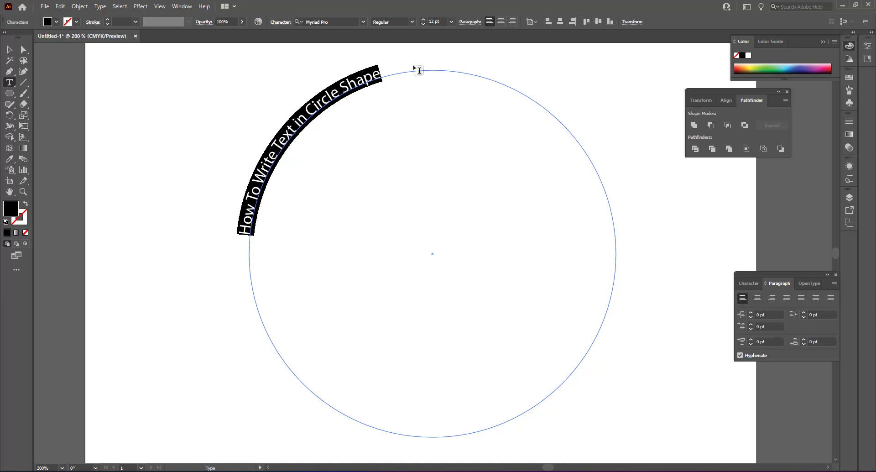
left_click(499, 23)
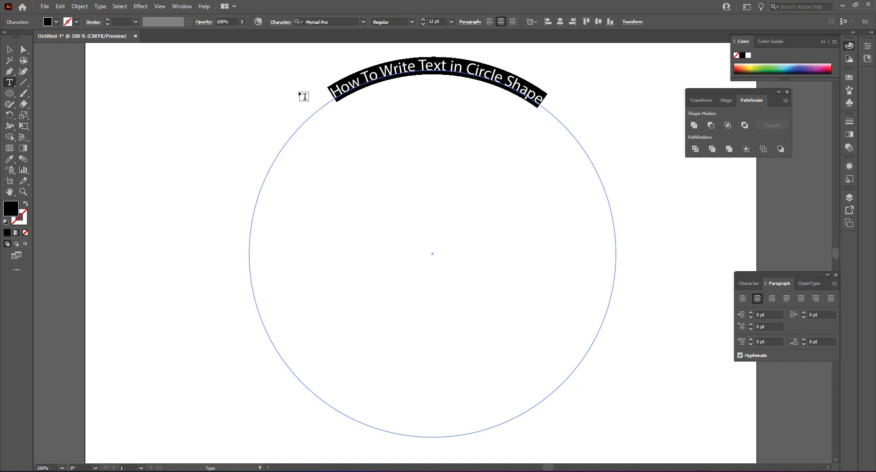
Enlarge the circular text to a font size of 31 pt and leave text editing
left_click(423, 20)
left_click(424, 20)
left_click(423, 20)
left_click(423, 20)
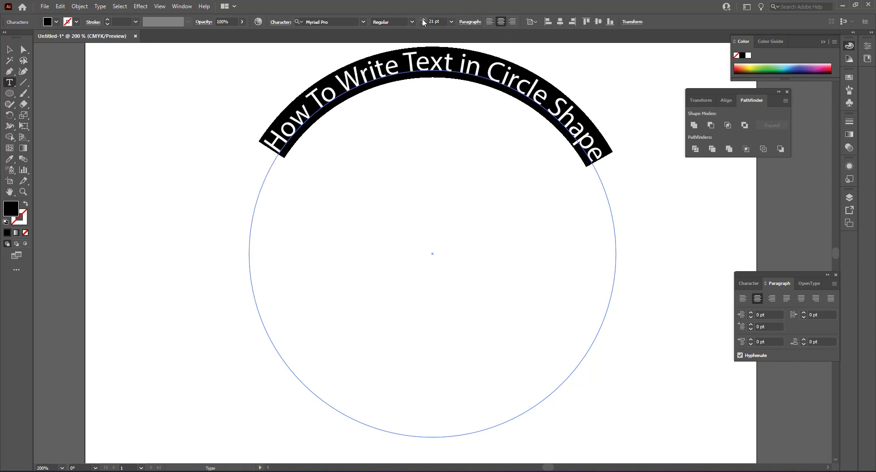
left_click(423, 20)
left_click(423, 19)
left_click(423, 20)
left_click(423, 19)
left_click(423, 20)
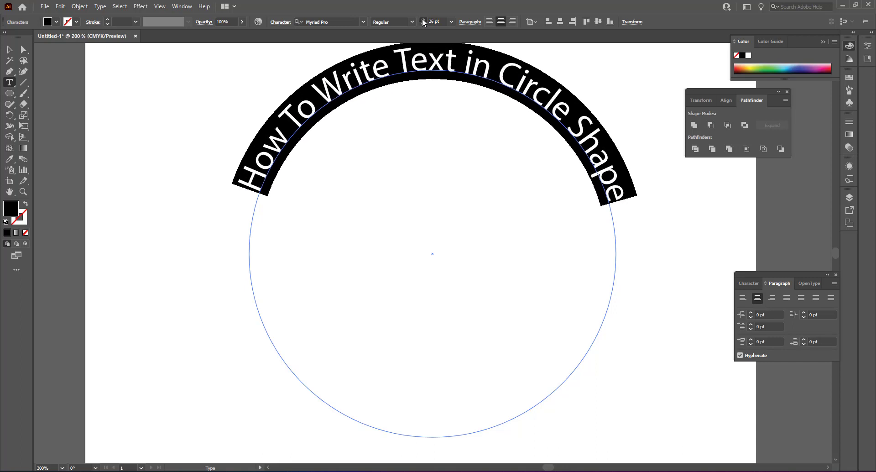
left_click(423, 19)
left_click(423, 19)
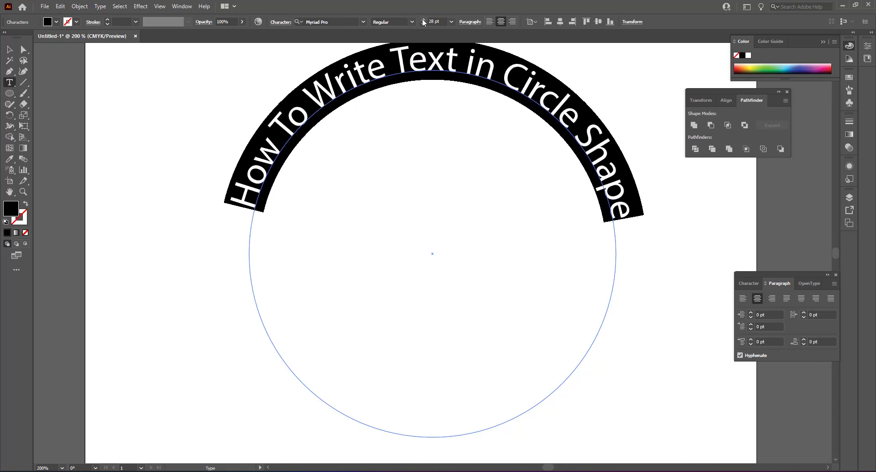
left_click(423, 19)
left_click(423, 20)
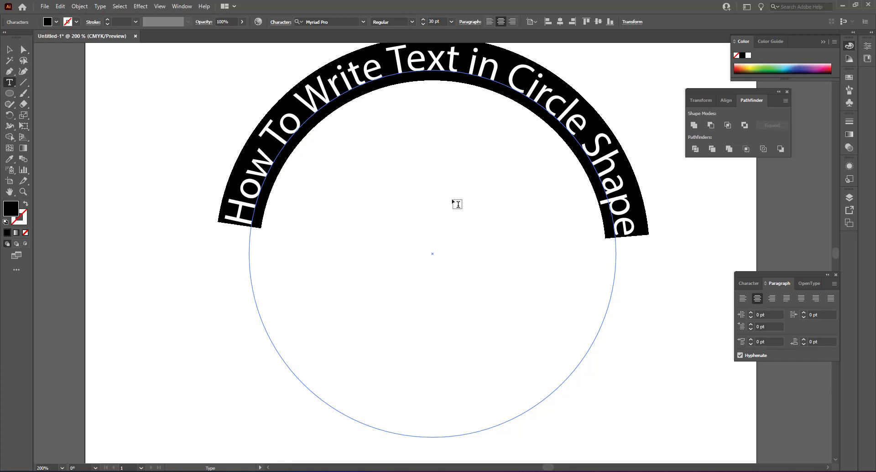
key("ctrl+minus")
key("ctrl+minus")
key("ctrl+plus")
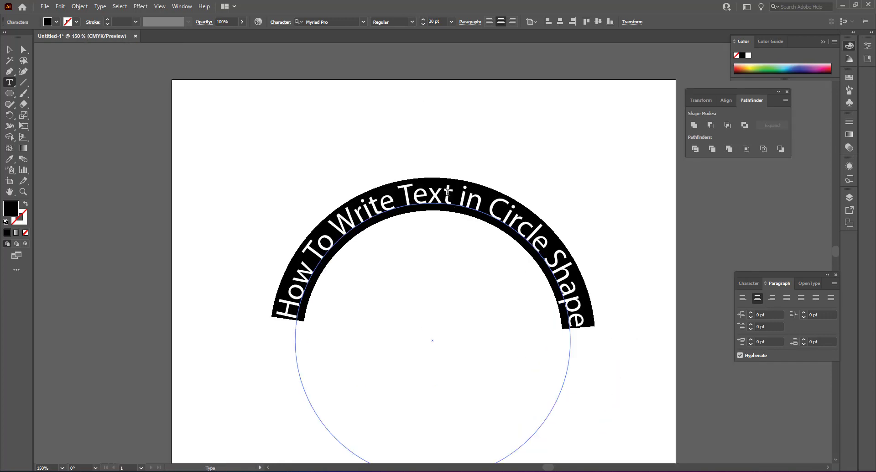
left_click(423, 19)
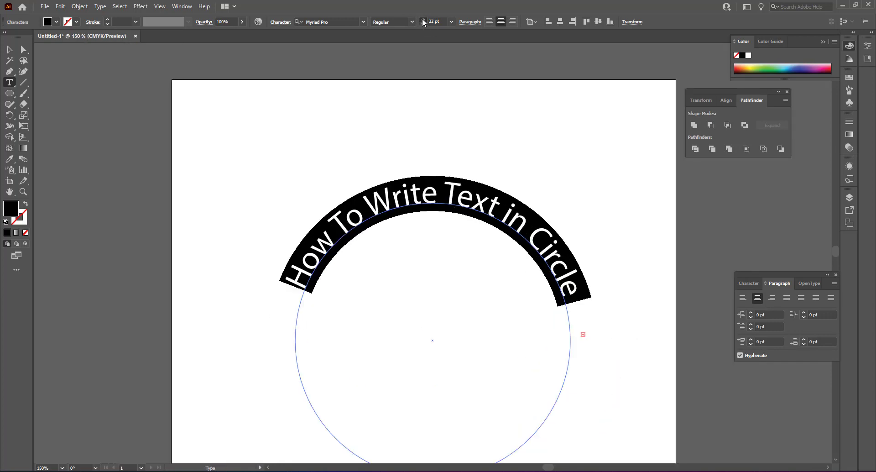
left_click(423, 19)
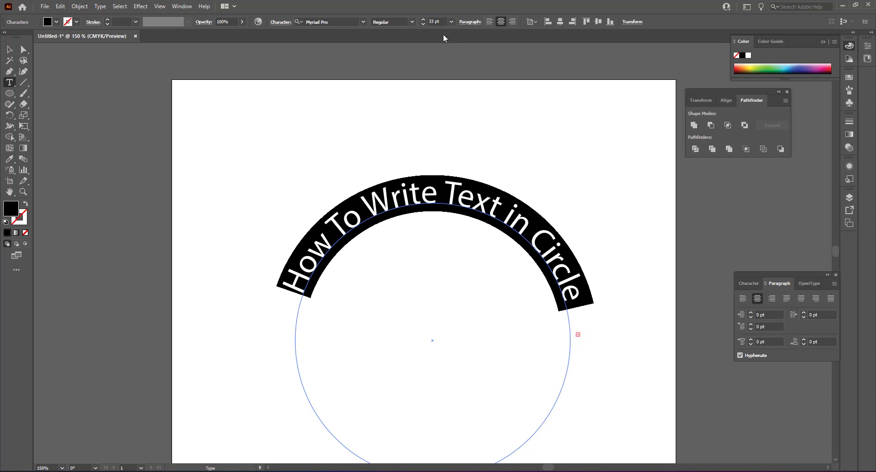
left_click(423, 23)
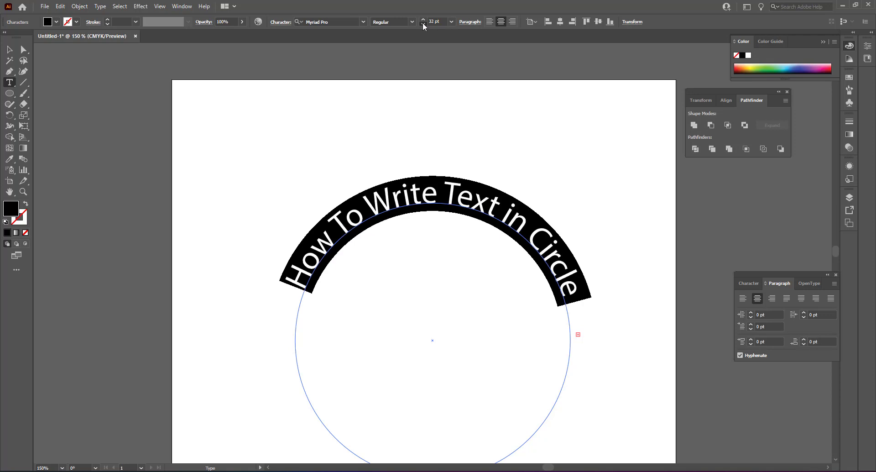
left_click(422, 23)
left_click(24, 49)
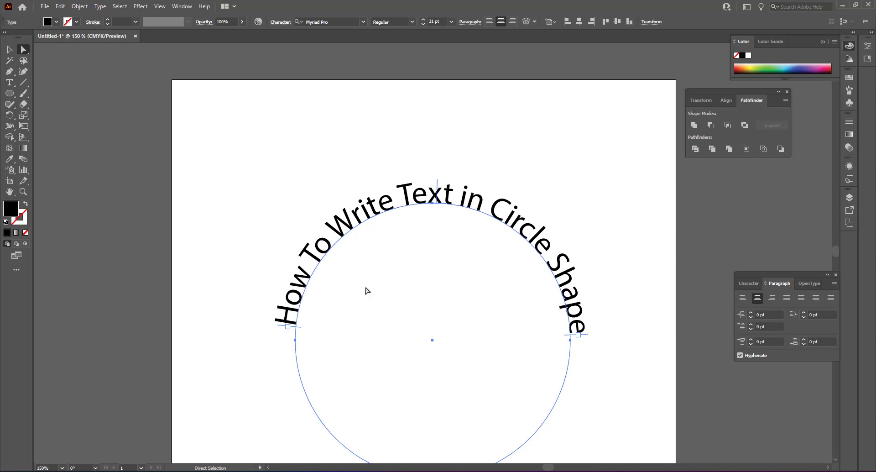
scroll(325, 312, "down", 2)
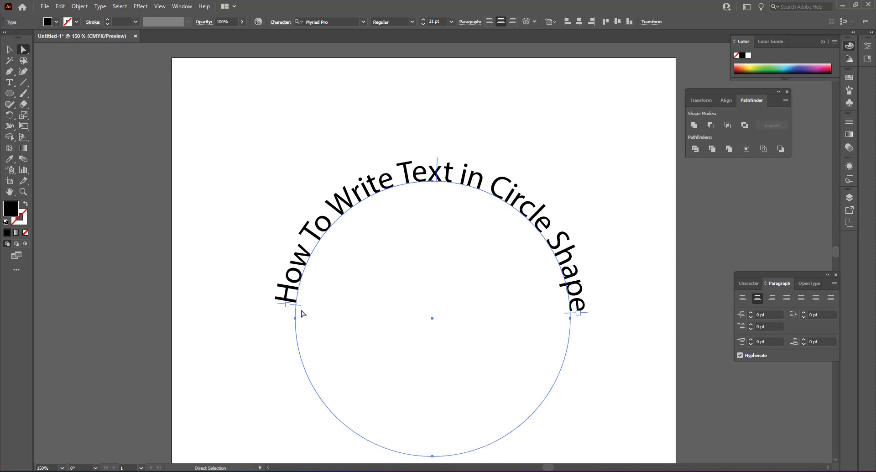
Fill the circular text with a dark brown swatch and deselect it
left_click(11, 50)
left_click(297, 127)
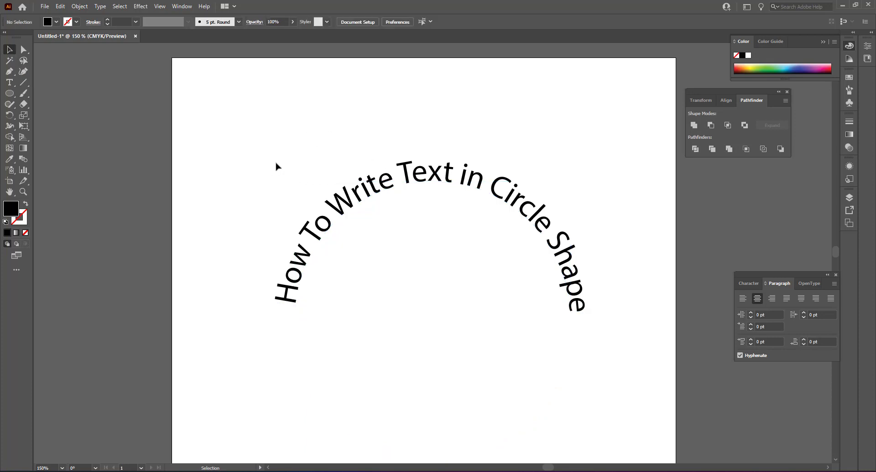
left_click_drag(180, 133, 364, 269)
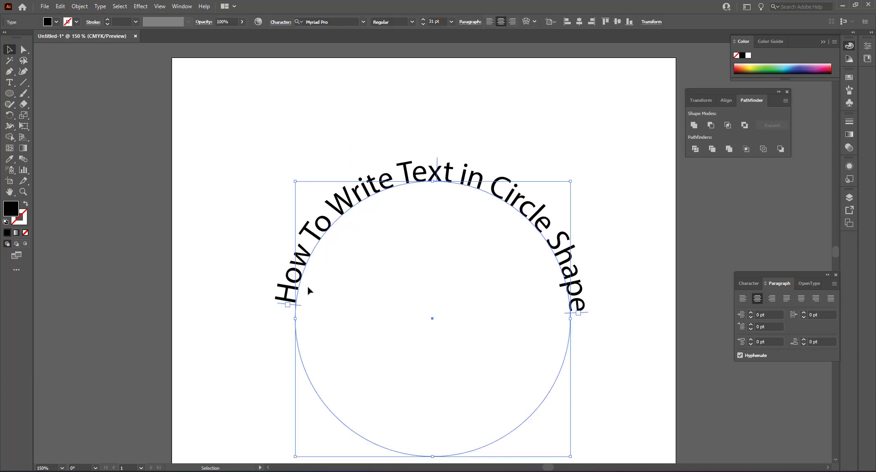
left_click(56, 22)
left_click(51, 51)
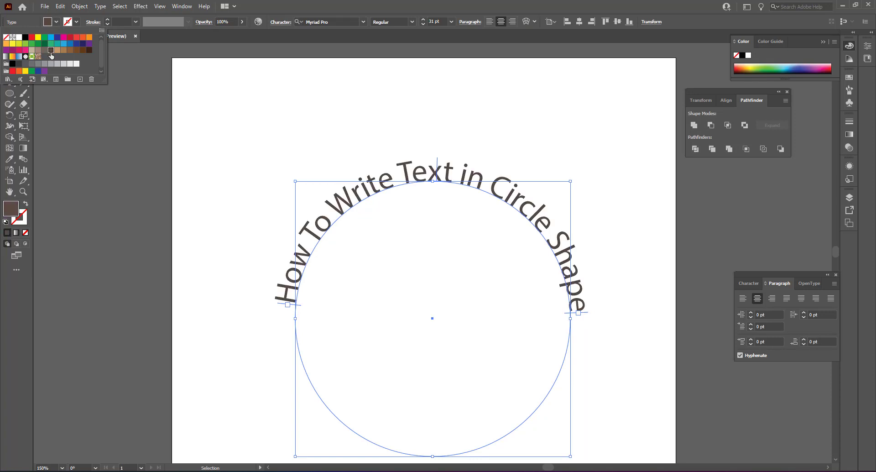
left_click(70, 50)
left_click(83, 50)
left_click(390, 105)
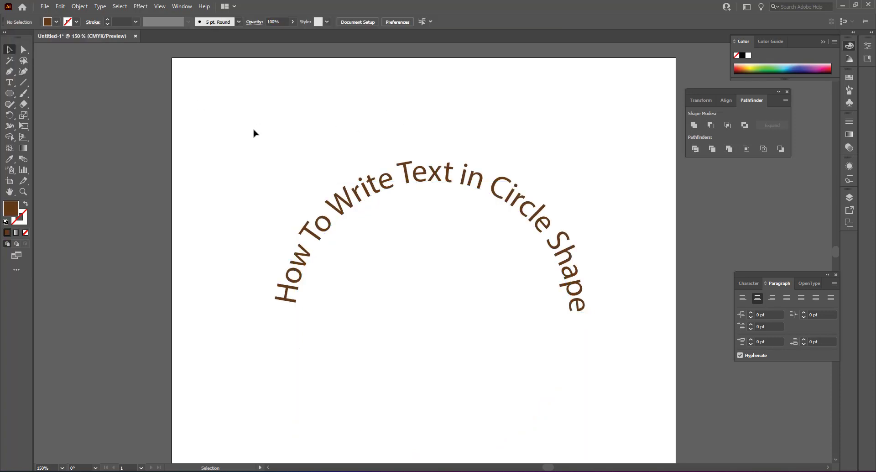
Change the font of the circular text to Arial MT Black
left_click_drag(253, 130, 497, 281)
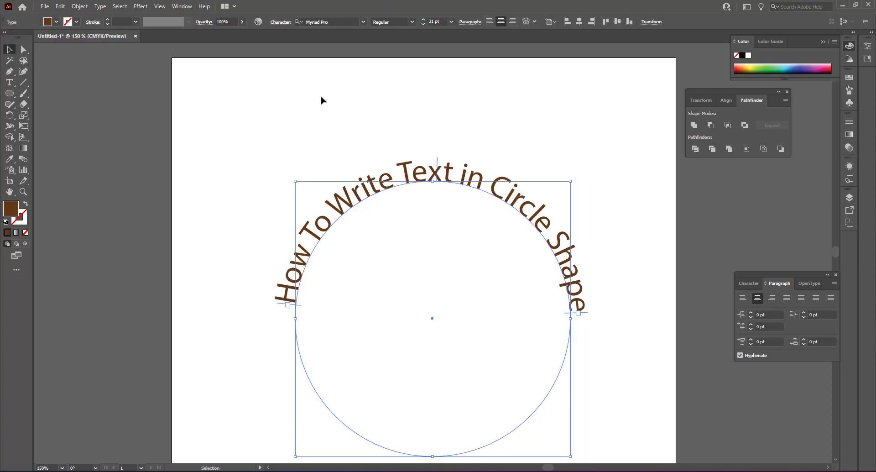
left_click(341, 22)
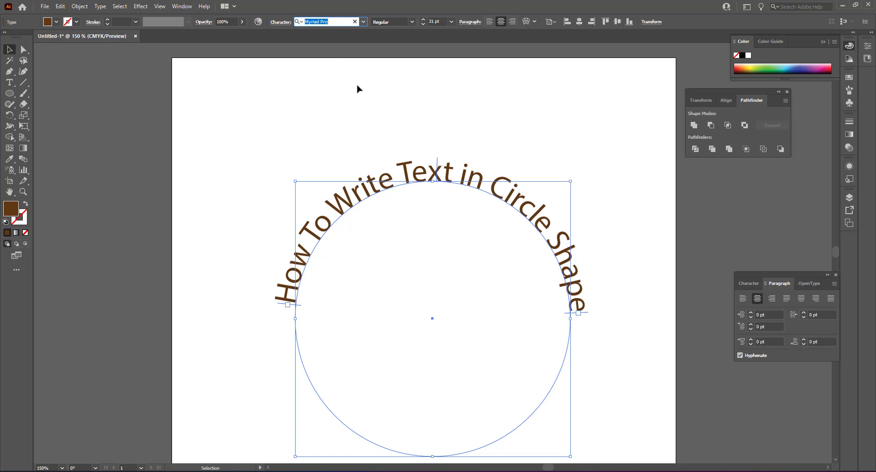
left_click(363, 22)
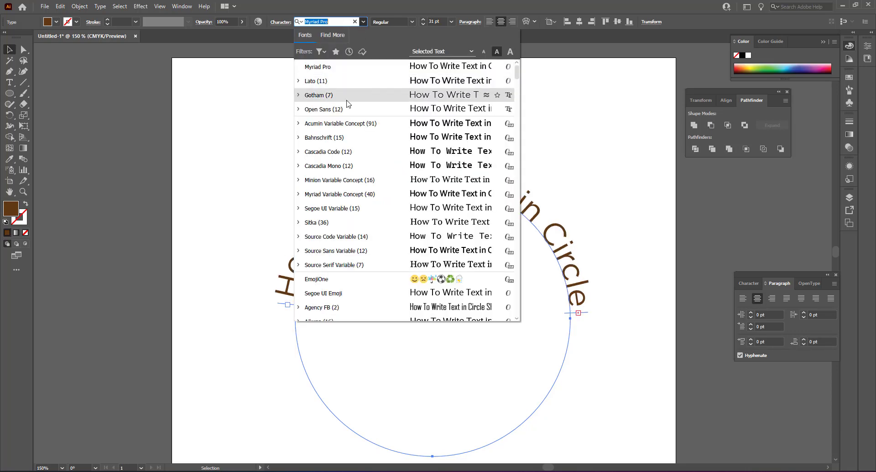
scroll(347, 104, "down", 10)
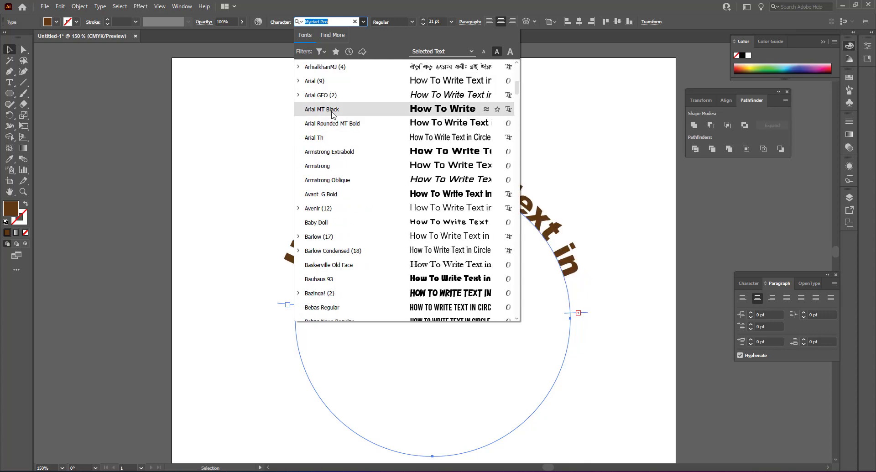
left_click(332, 111)
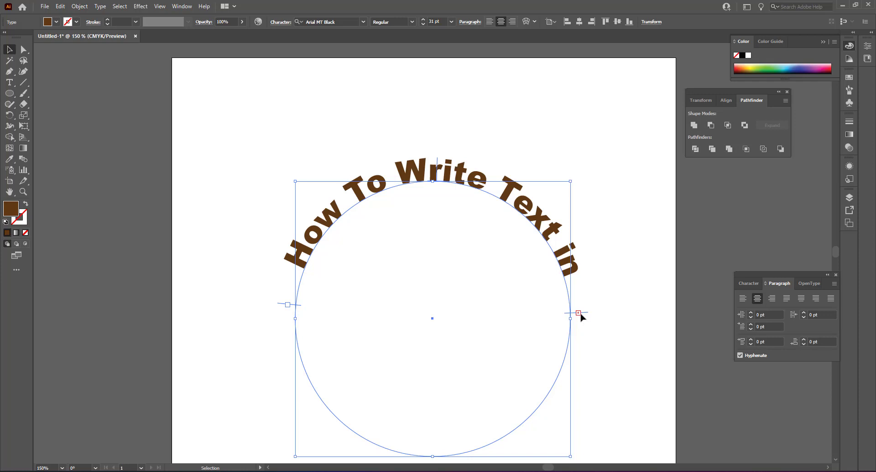
Reduce the circular text's font size to 22 pt so the whole phrase fits along the path
left_click(425, 24)
left_click(425, 23)
left_click(425, 23)
left_click(425, 24)
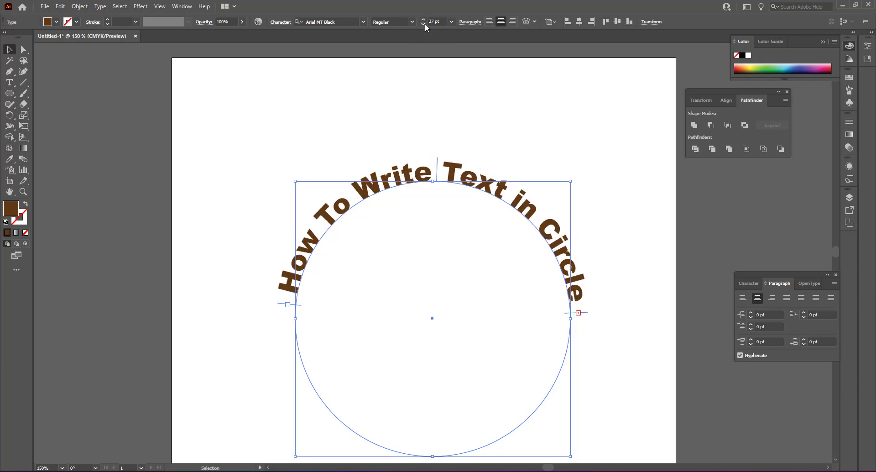
left_click(425, 24)
left_click(425, 23)
left_click(425, 24)
left_click(425, 23)
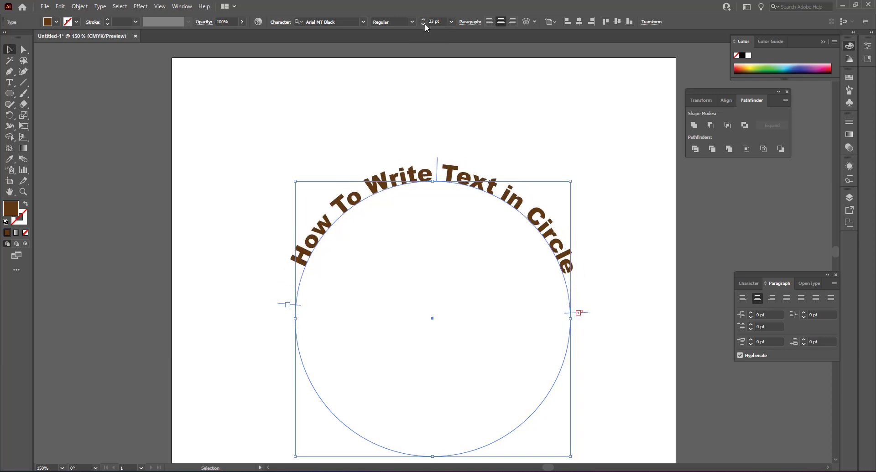
left_click(425, 23)
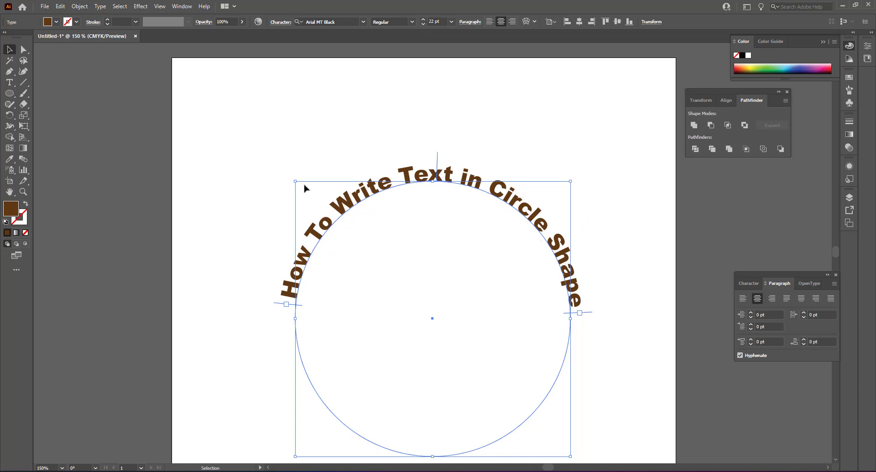
Try magenta and red swatches on the circular text, settle on a dark blue fill, and deselect it
left_click(56, 22)
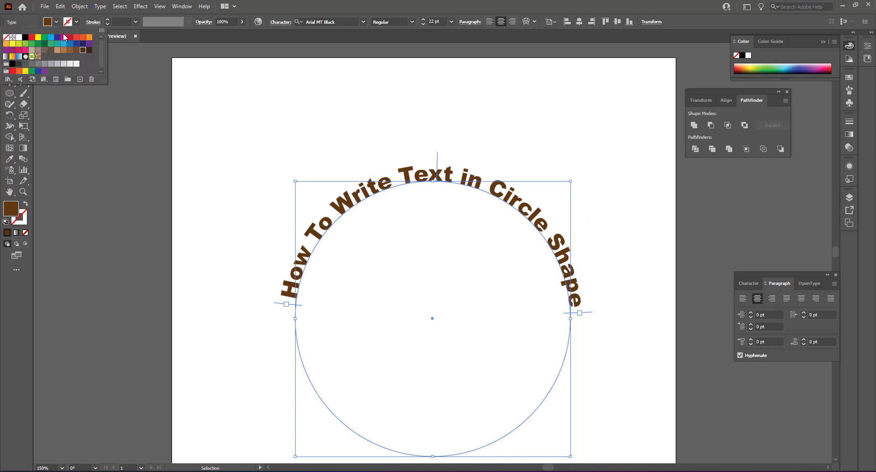
left_click(64, 37)
left_click(70, 38)
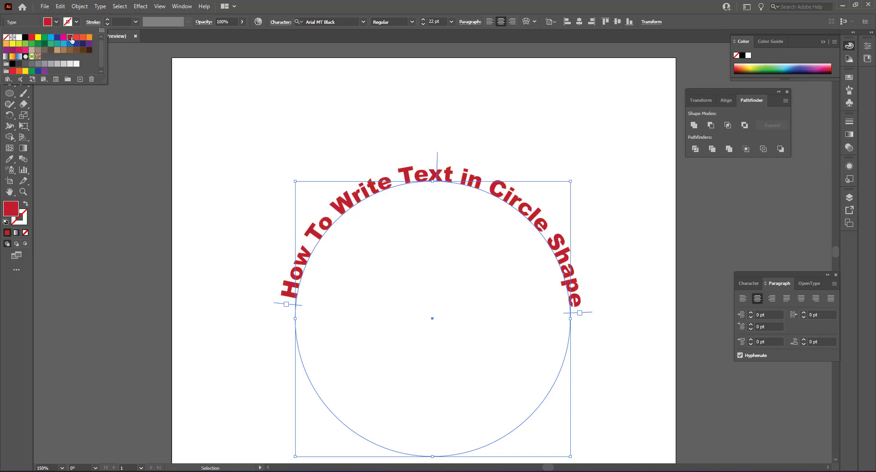
left_click(57, 37)
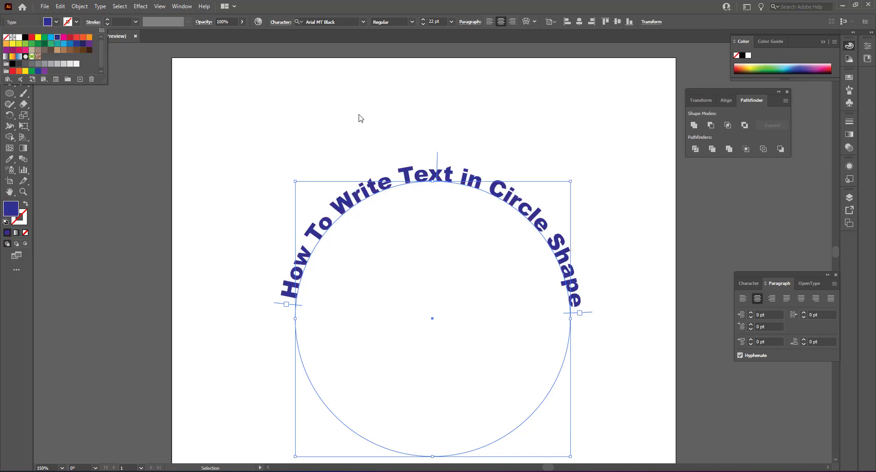
left_click(367, 142)
left_click(374, 177)
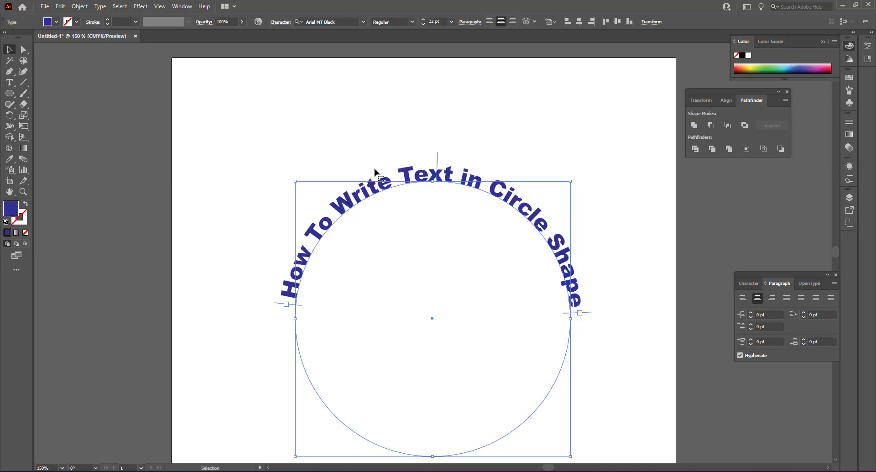
left_click(390, 141)
scroll(334, 157, "down", 3)
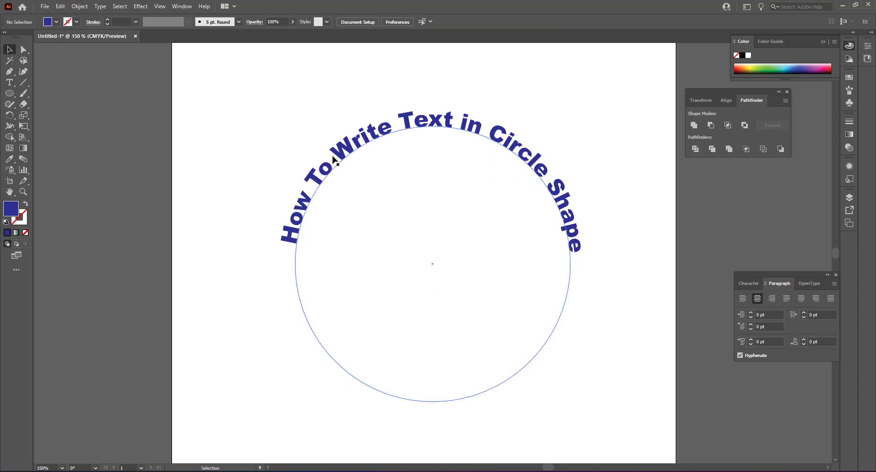
left_click(338, 154)
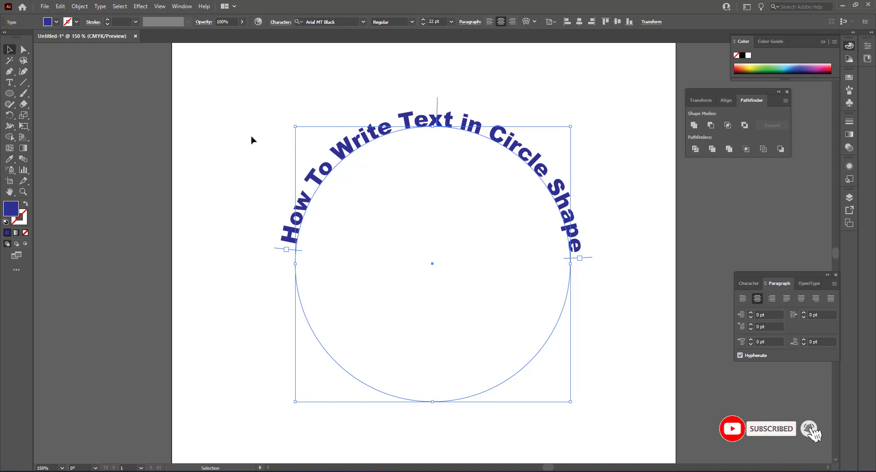
left_click(341, 82)
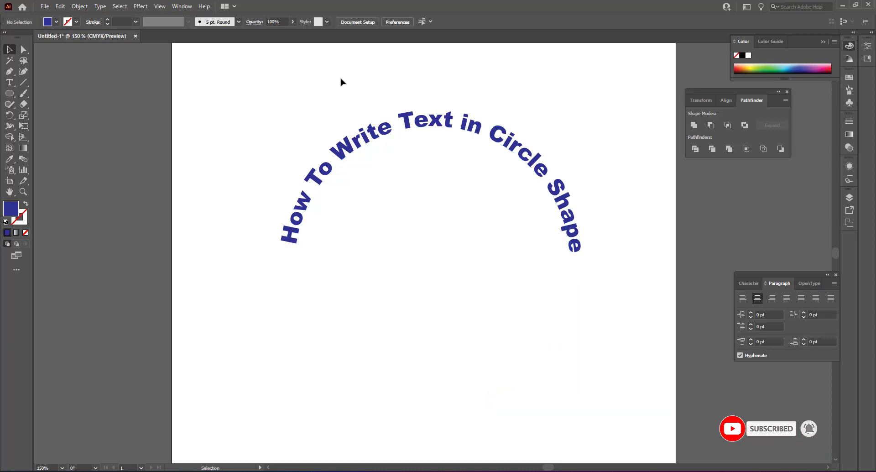